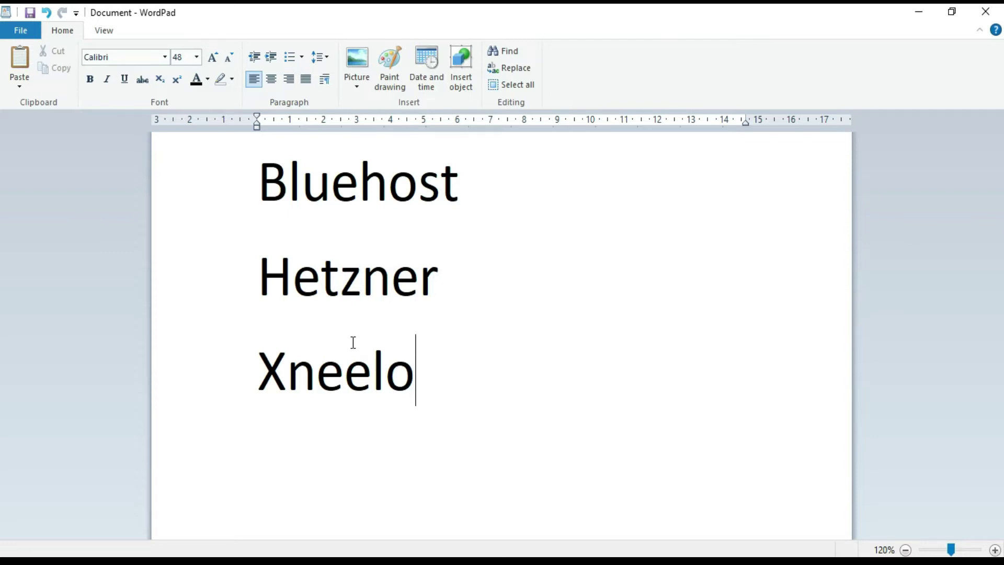
Select the Bluehost line, then the Hetzner and Xneelo lines, in the WordPad provider list.
{"action": "left_click", "coordinate": [264, 175]}
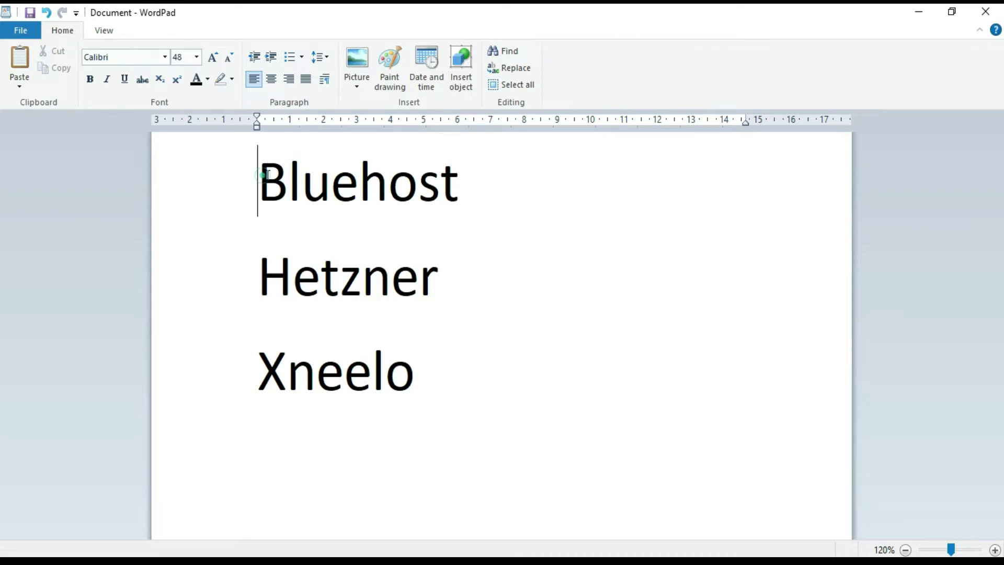
{"action": "left_click_drag", "start_coordinate": [264, 175], "coordinate": [533, 193]}
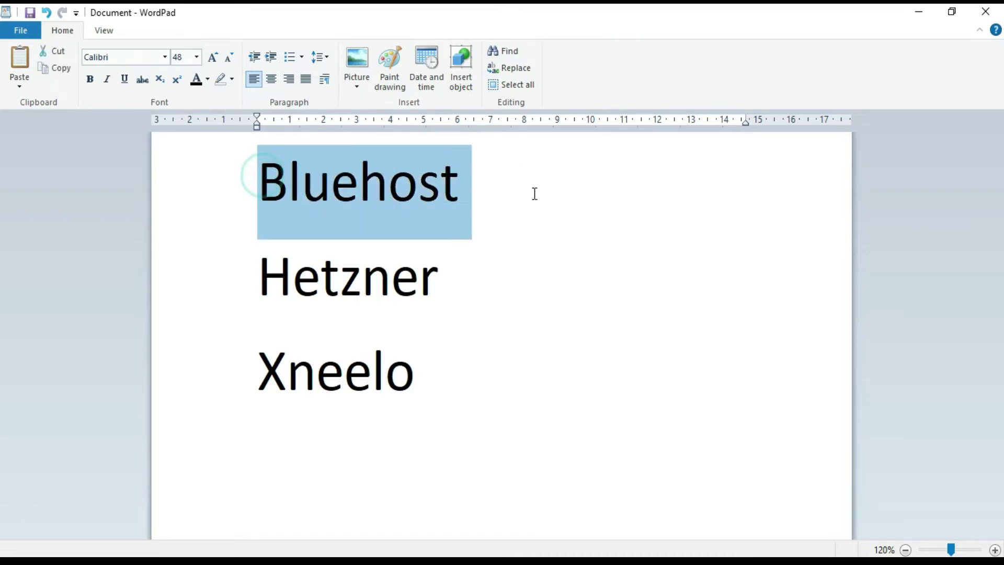
{"action": "left_click", "coordinate": [252, 281]}
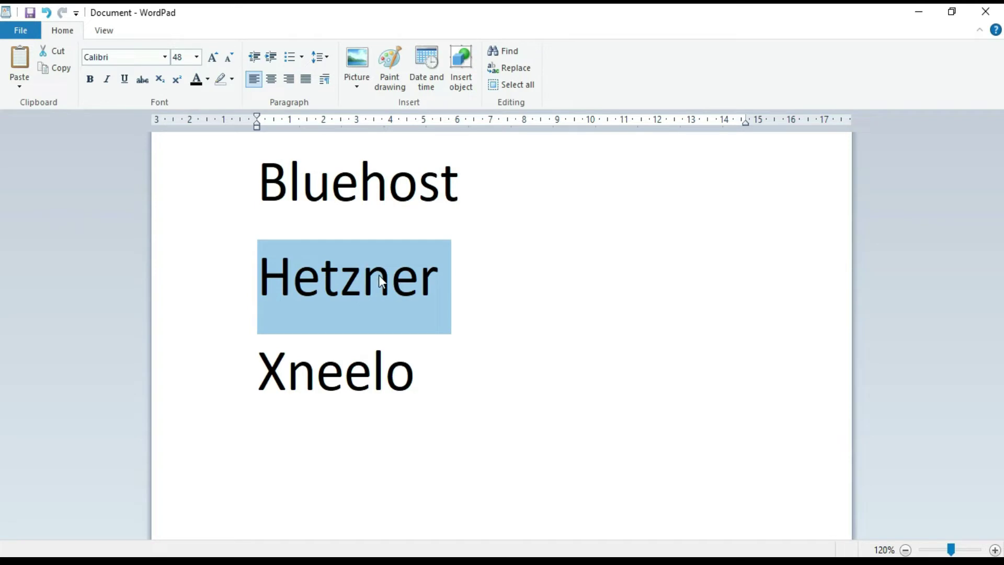
{"action": "left_click", "coordinate": [351, 285]}
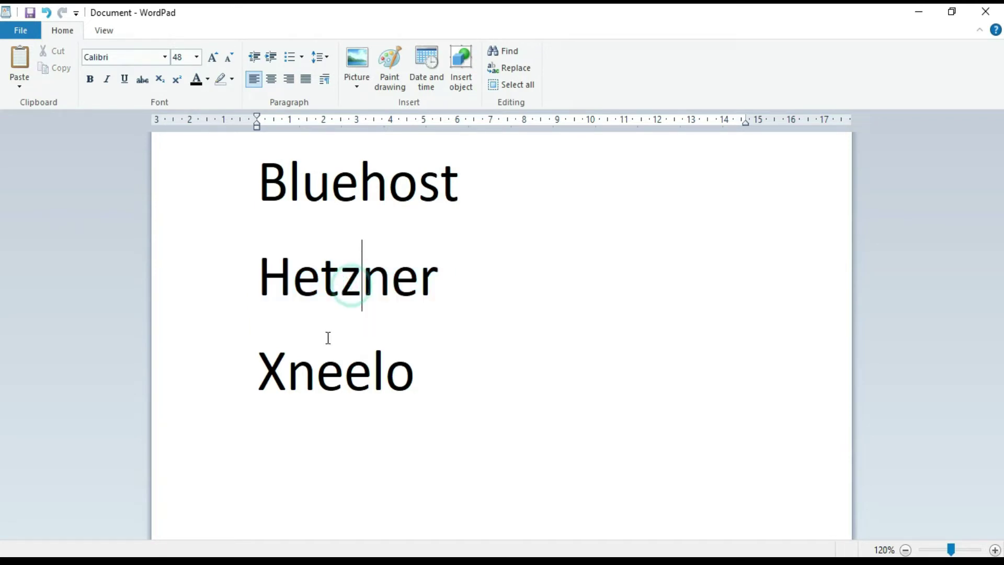
{"action": "left_click_drag", "start_coordinate": [251, 267], "coordinate": [456, 350]}
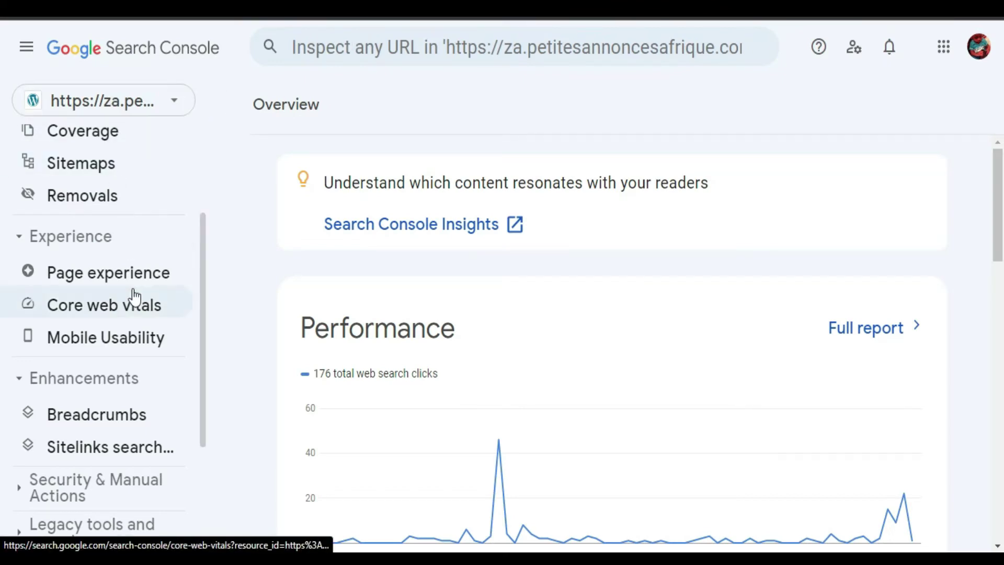
Paste the site's domain into a new Domain property from the properties list and submit it.
{"action": "left_click", "coordinate": [174, 105]}
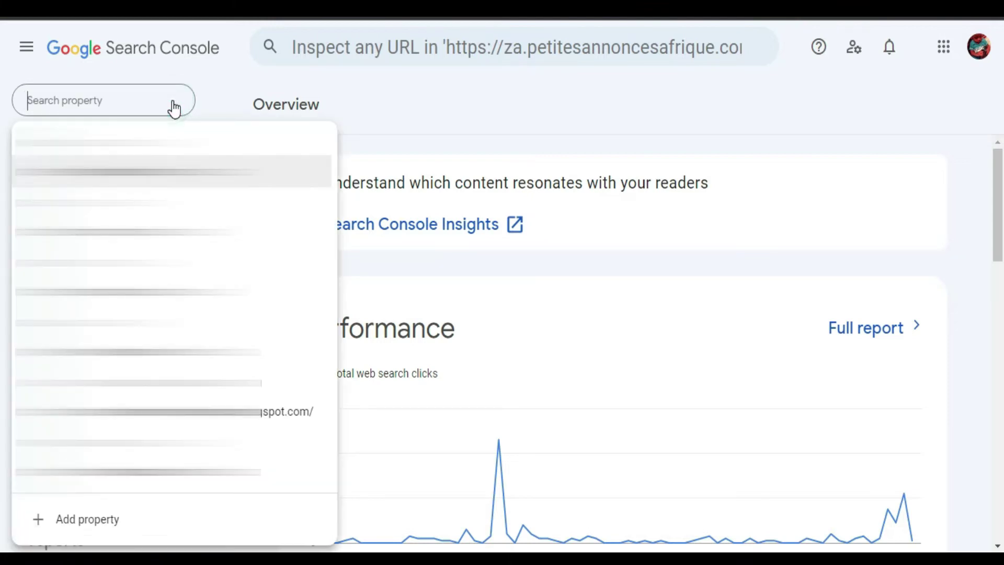
{"action": "scroll", "coordinate": [173, 335], "scroll_direction": "down", "scroll_amount": 5}
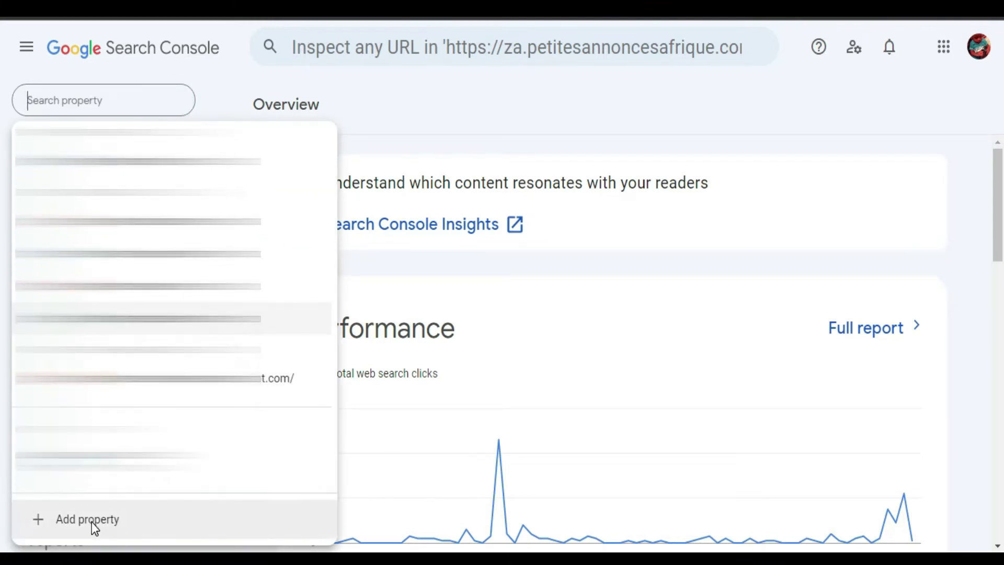
{"action": "left_click", "coordinate": [37, 522]}
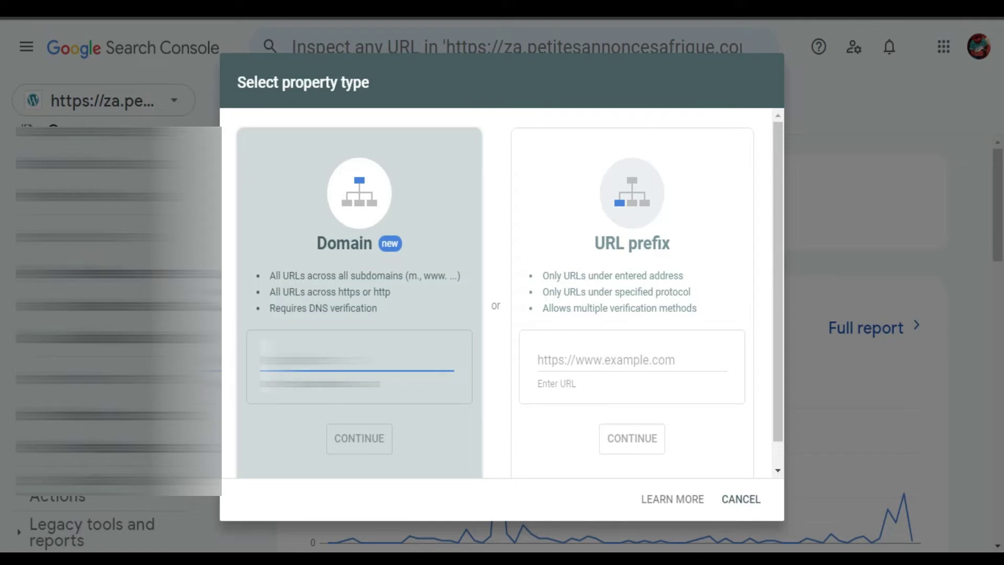
{"action": "key", "text": "ctrl+v"}
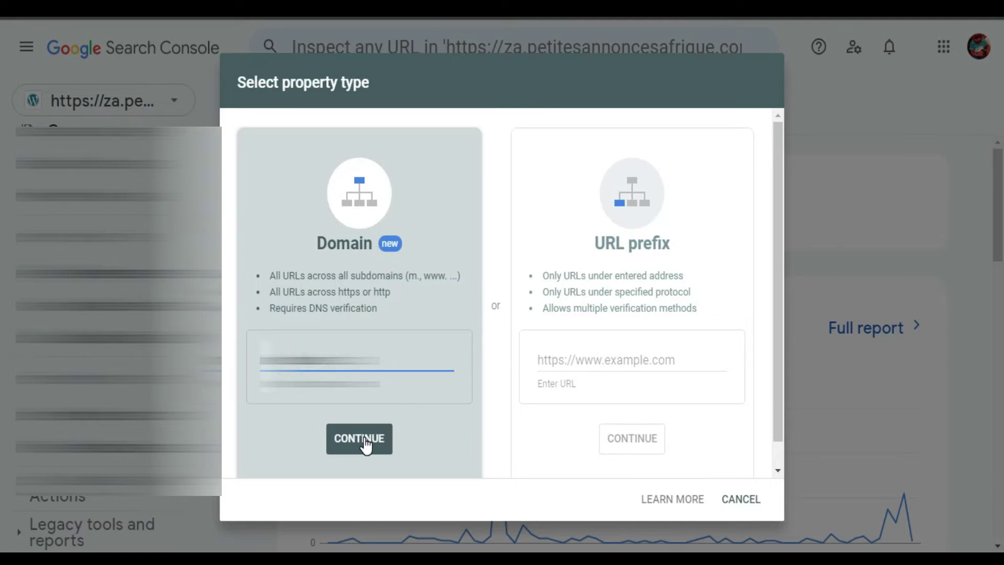
{"action": "left_click", "coordinate": [365, 439]}
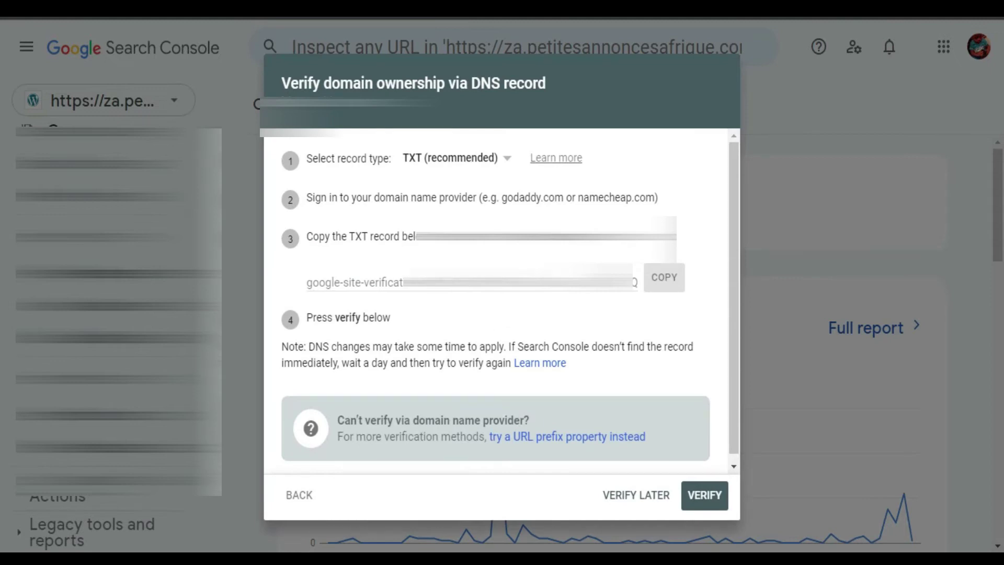
Copy the google-site-verification TXT record and switch to the Bluehost dashboard.
{"action": "left_click", "coordinate": [666, 280]}
{"action": "left_click", "coordinate": [662, 285]}
{"action": "left_click", "coordinate": [439, 9]}
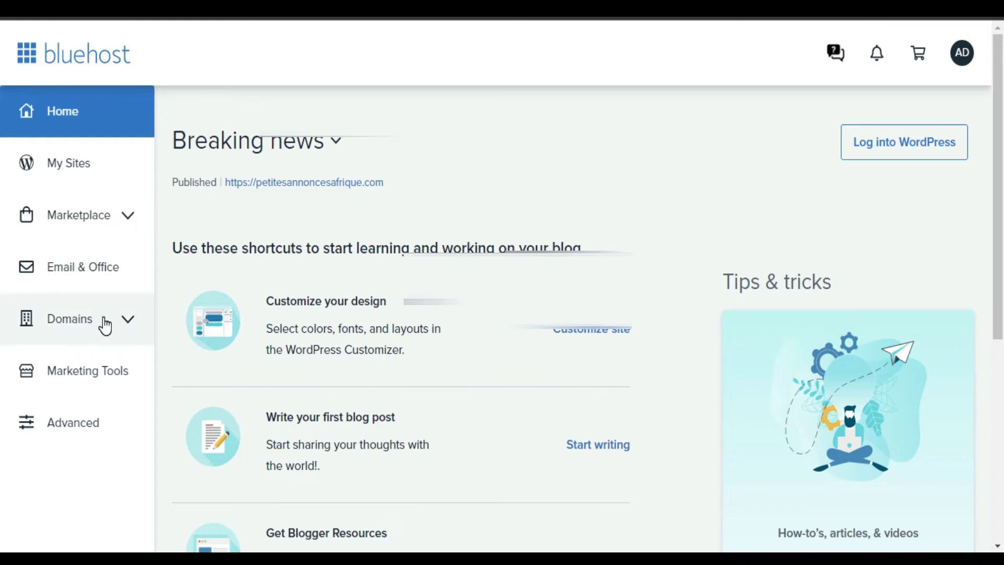
Go to Domains > My Domains and choose DNS from the domain's Manage menu.
{"action": "left_click", "coordinate": [105, 325]}
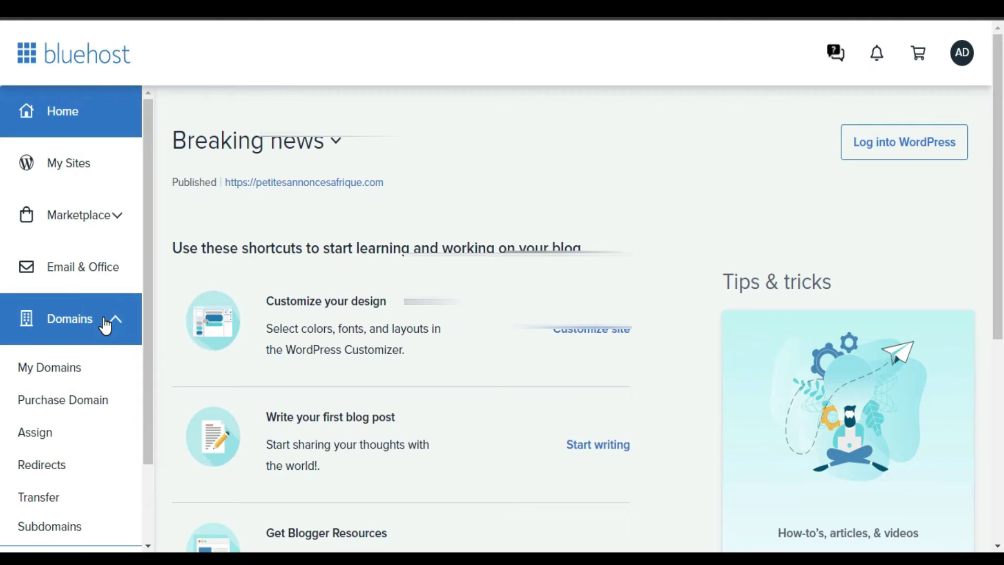
{"action": "scroll", "coordinate": [105, 325], "scroll_direction": "down", "scroll_amount": 2}
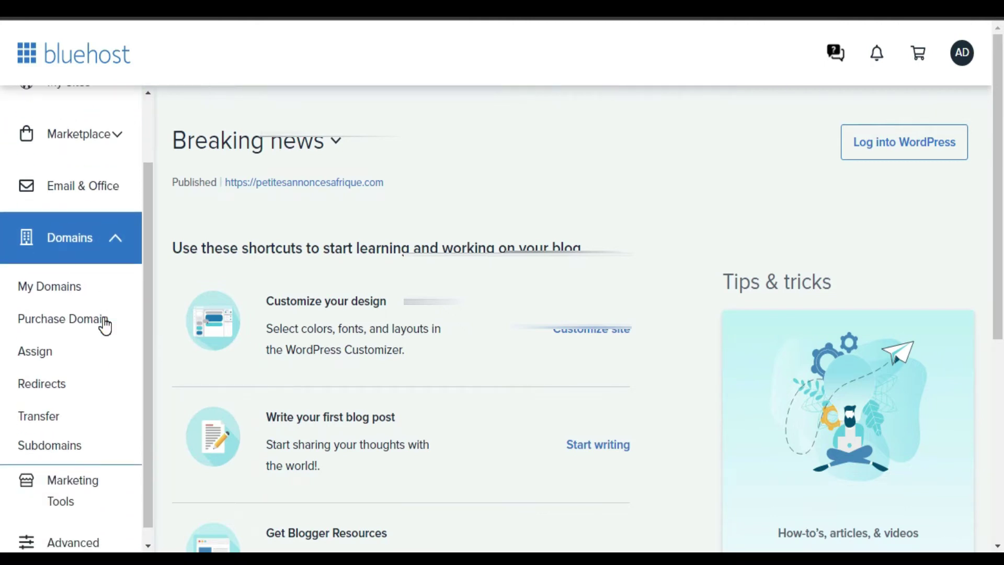
{"action": "left_click", "coordinate": [68, 285]}
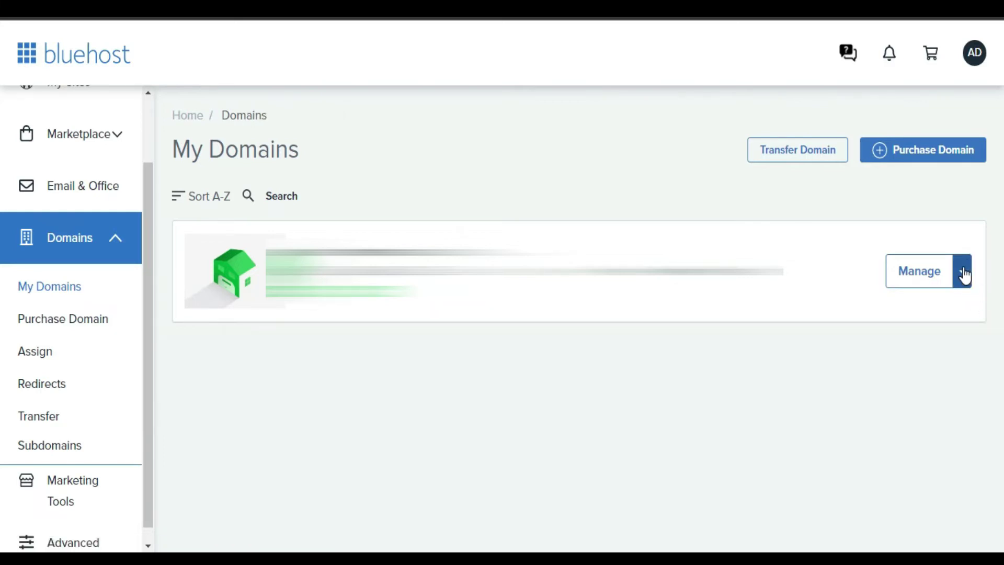
{"action": "left_click", "coordinate": [964, 274]}
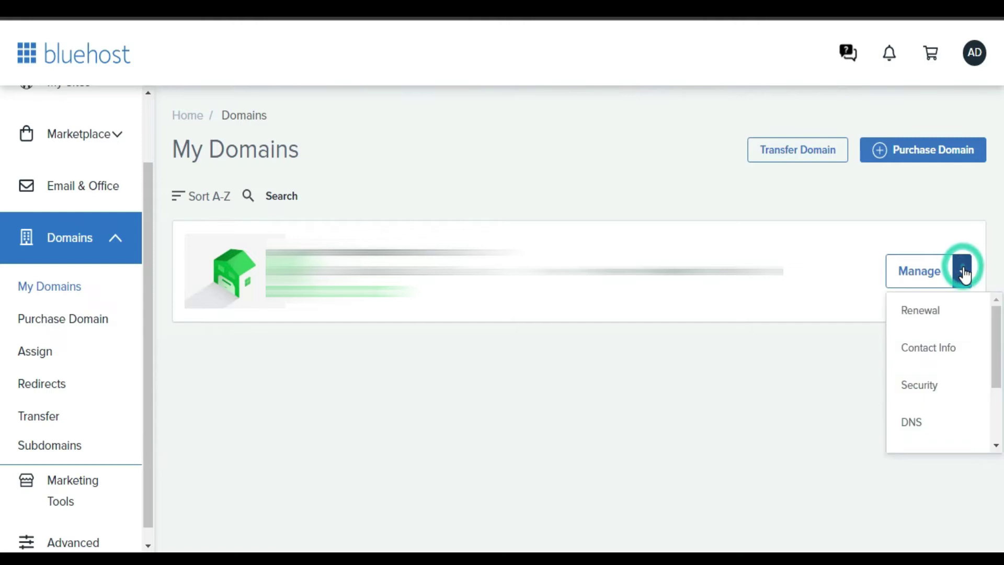
{"action": "left_click", "coordinate": [915, 421]}
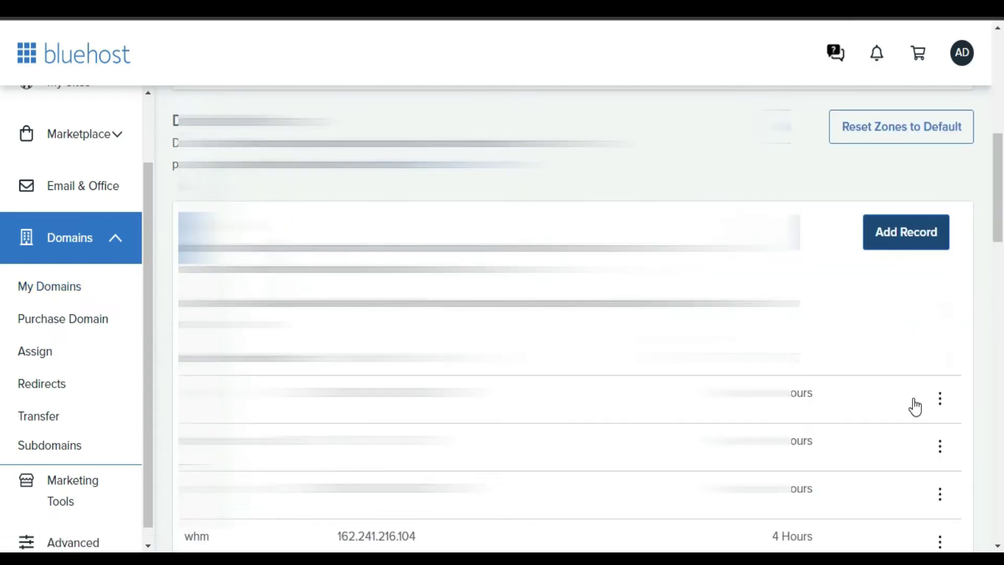
Add a new TXT record in Bluehost with the Google verification token as its TXT Value.
{"action": "scroll", "coordinate": [857, 311], "scroll_direction": "down", "scroll_amount": 5}
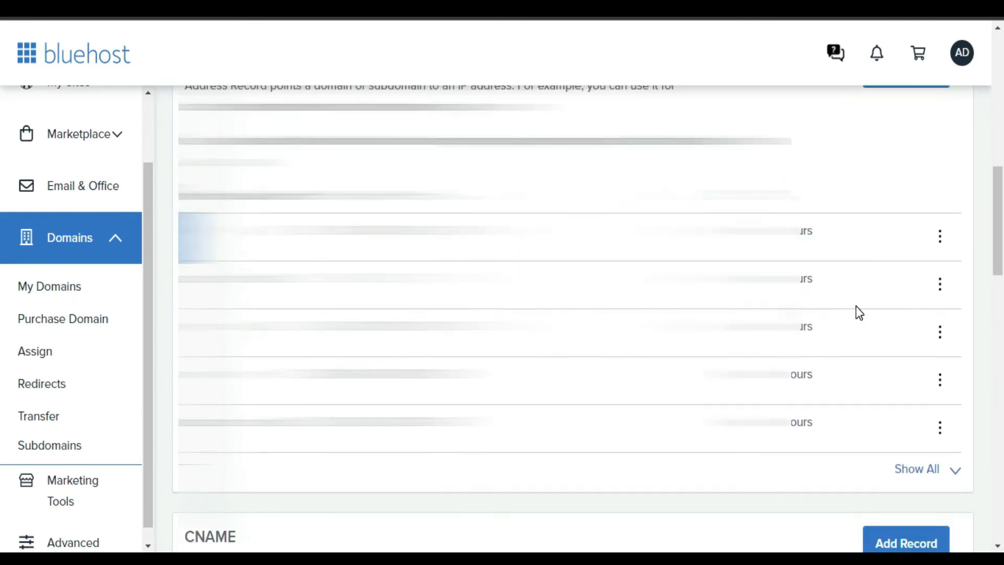
{"action": "scroll", "coordinate": [859, 312], "scroll_direction": "down", "scroll_amount": 5}
{"action": "scroll", "coordinate": [859, 312], "scroll_direction": "down", "scroll_amount": 3}
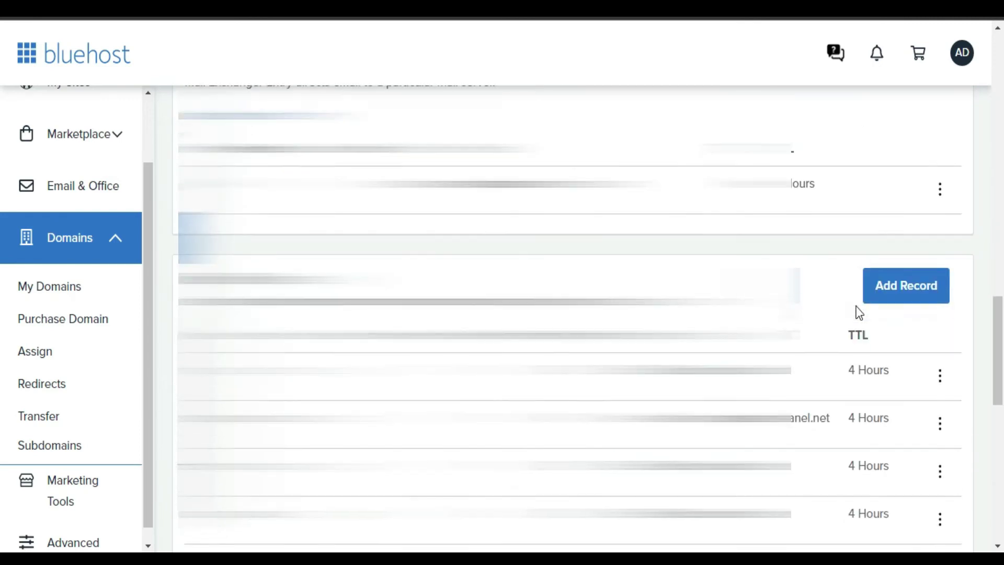
{"action": "scroll", "coordinate": [859, 312], "scroll_direction": "down", "scroll_amount": 10}
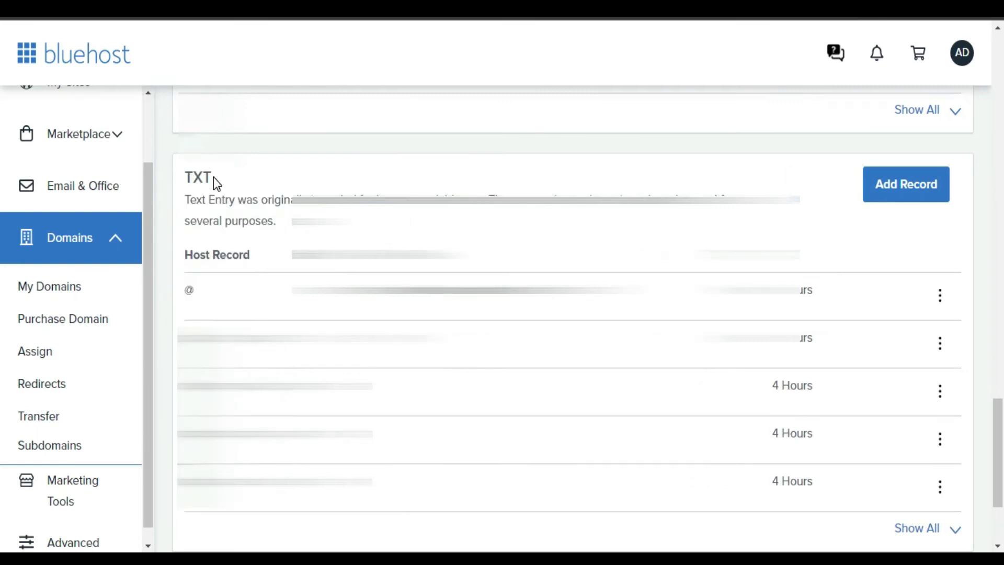
{"action": "left_click", "coordinate": [903, 196]}
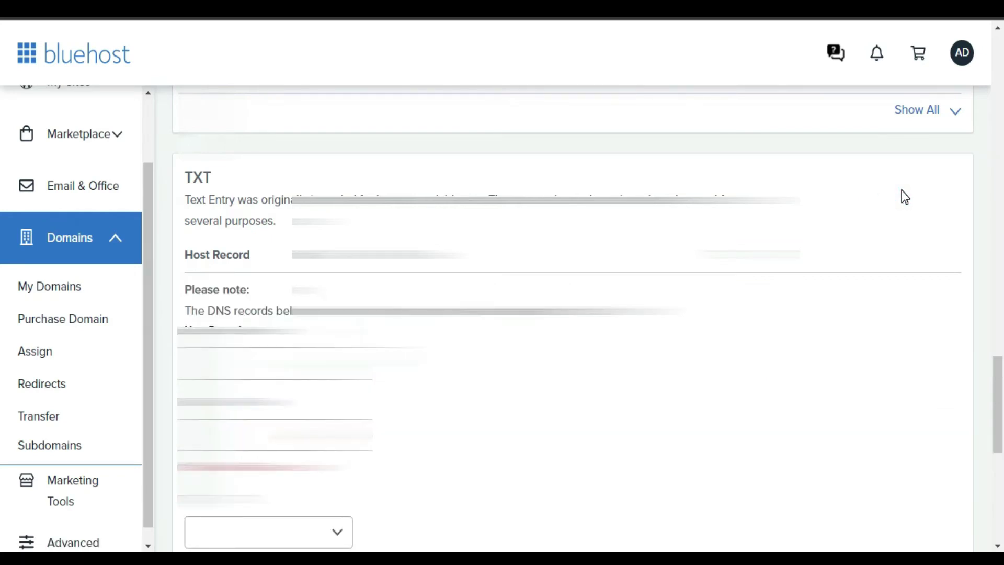
{"action": "left_click", "coordinate": [227, 367]}
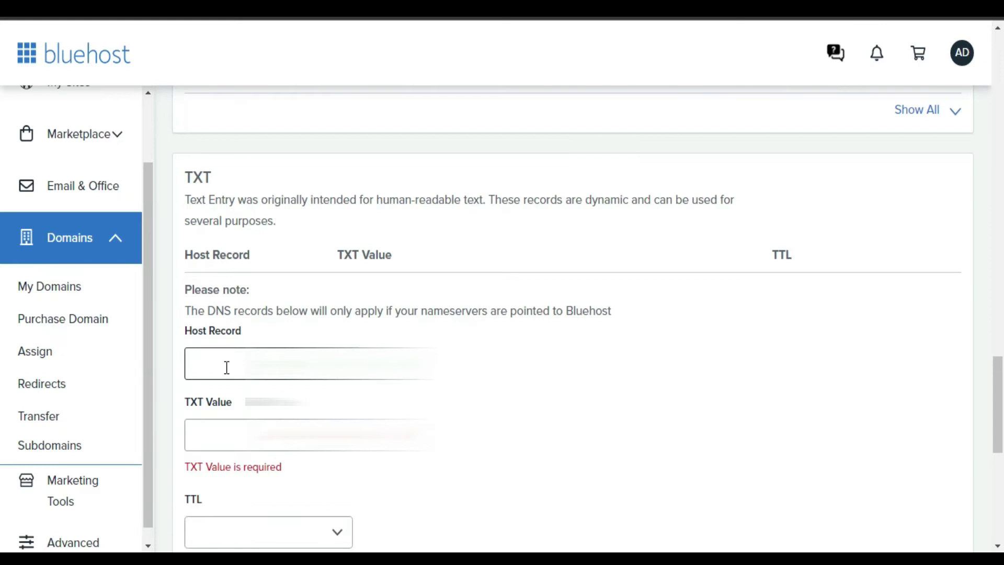
{"action": "left_click", "coordinate": [220, 435]}
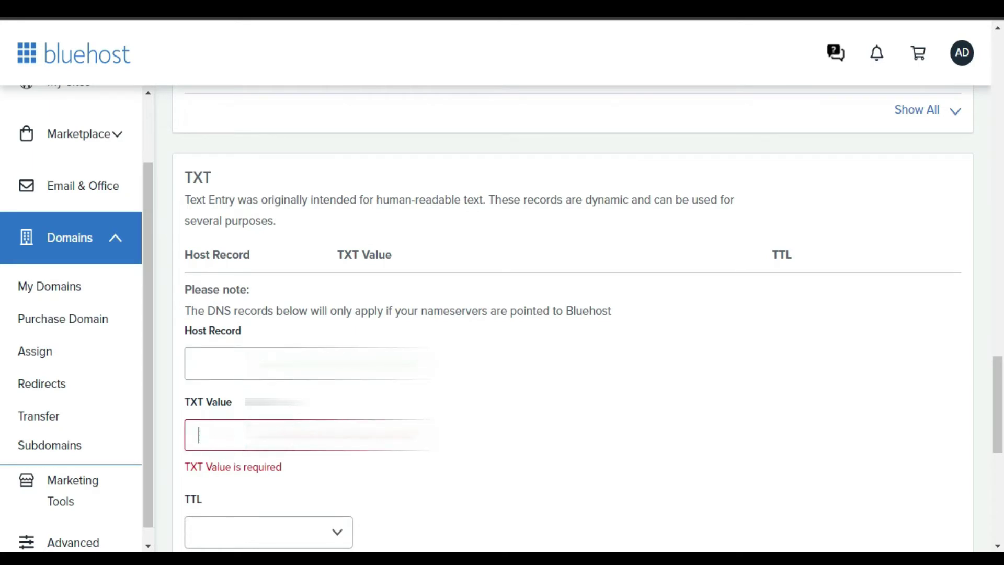
{"action": "key", "text": "ctrl+v"}
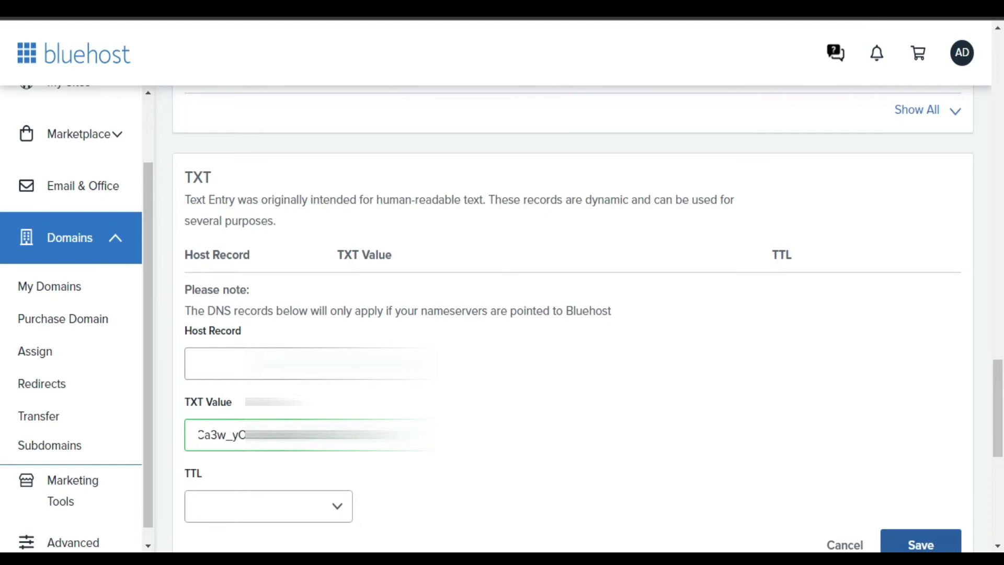
{"action": "scroll", "coordinate": [695, 410], "scroll_direction": "down", "scroll_amount": 3}
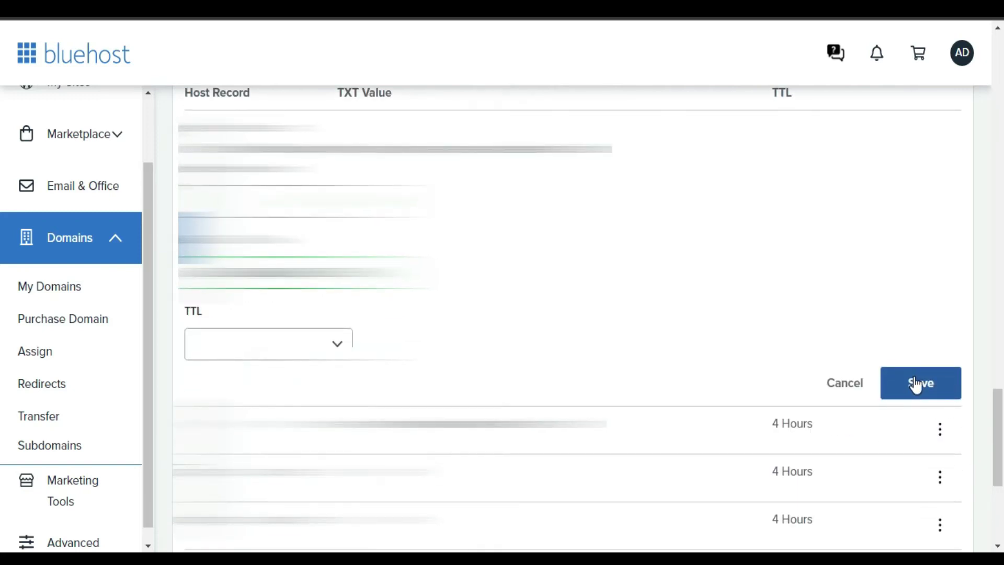
{"action": "scroll", "coordinate": [490, 306], "scroll_direction": "up", "scroll_amount": 3}
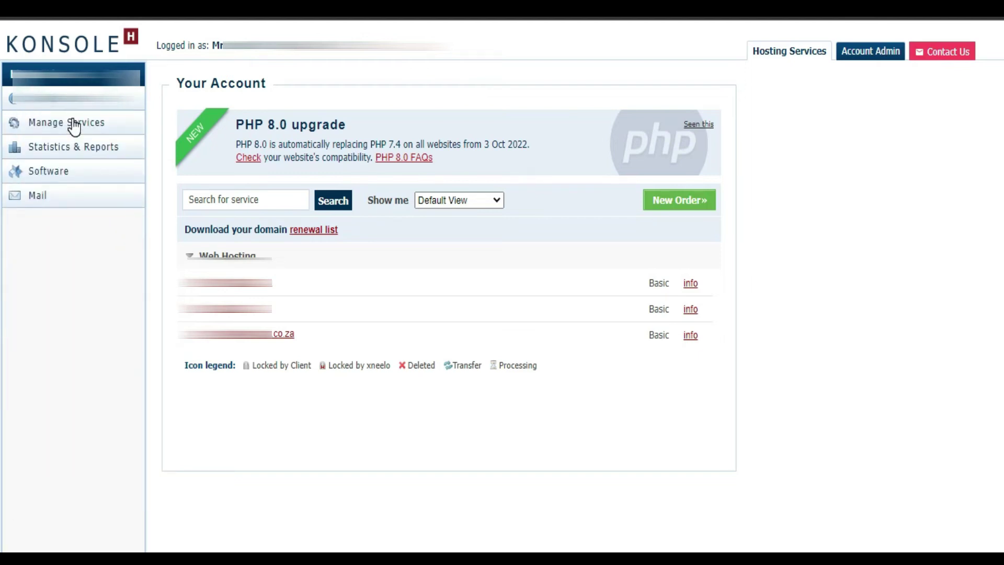
Open Manage DNS under Manage Services in konsoleH.
{"action": "left_click", "coordinate": [73, 123]}
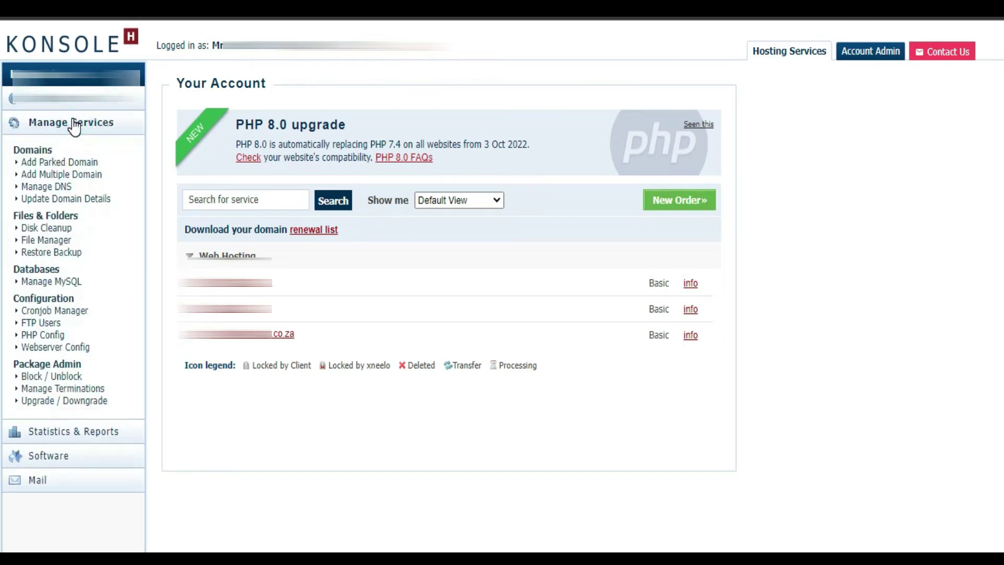
{"action": "left_click", "coordinate": [57, 189]}
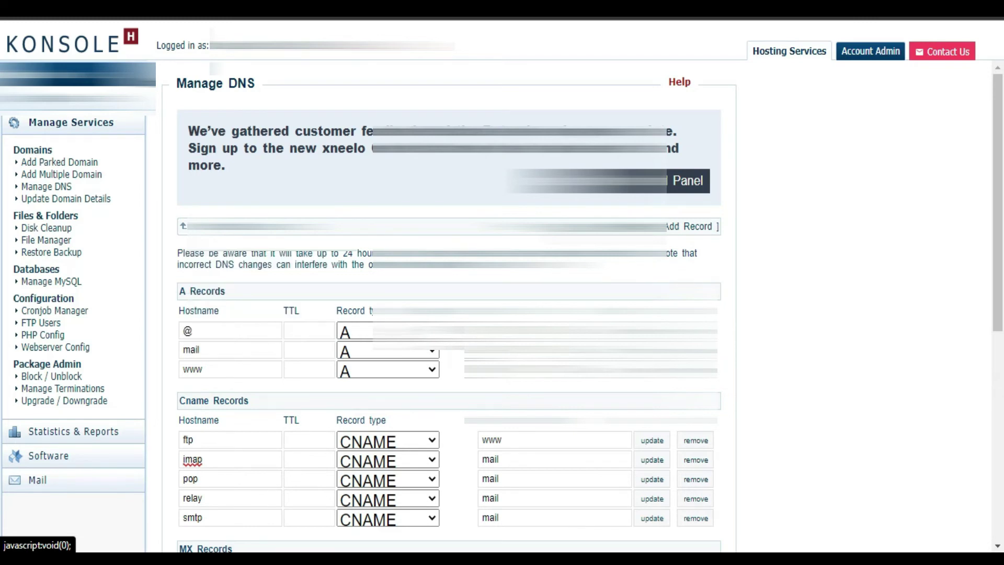
Add a '1d IN TXT' line with the pasted verification value to the zone text and save.
{"action": "left_click", "coordinate": [617, 226]}
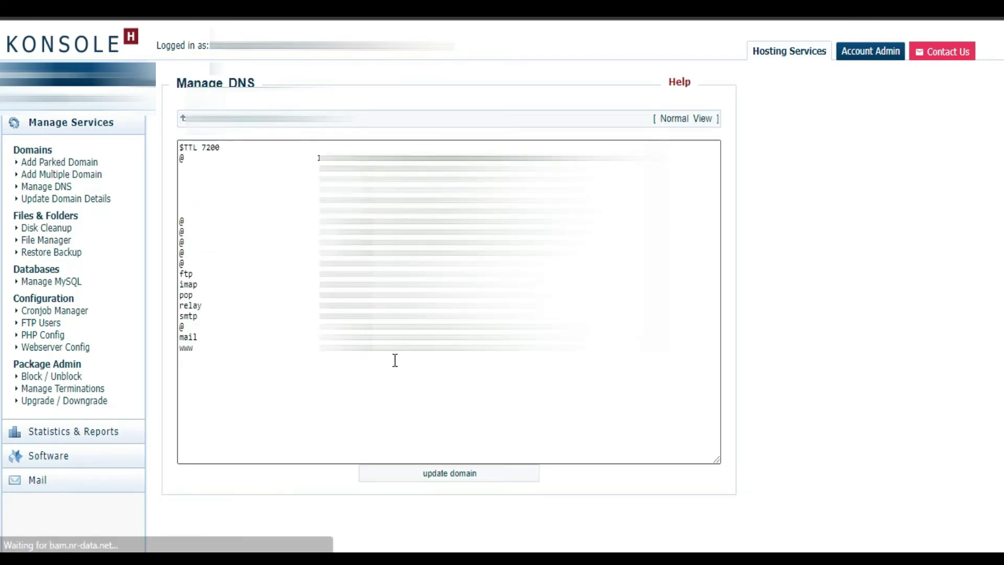
{"action": "left_click", "coordinate": [481, 357]}
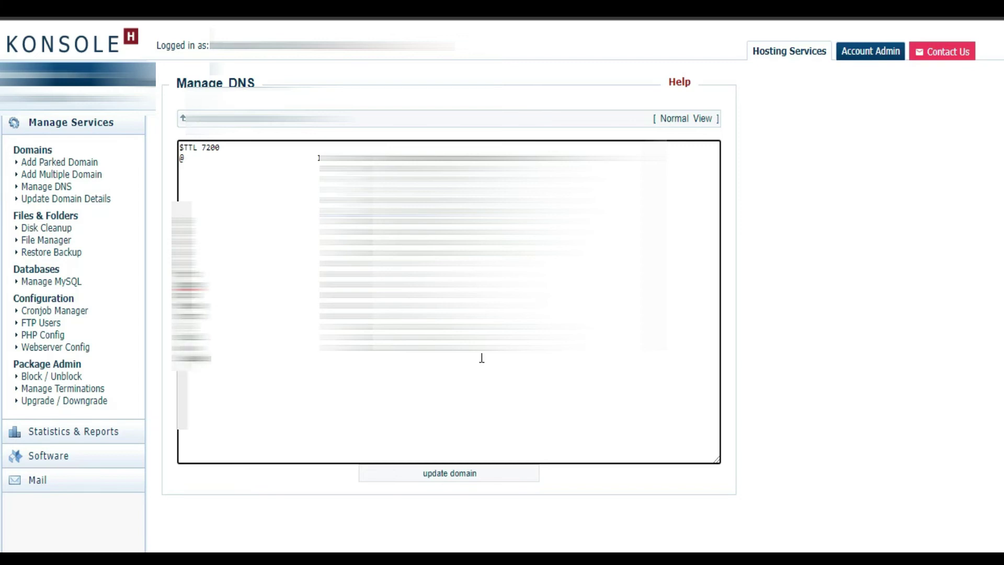
{"action": "type", "text": "1d"}
{"action": "key", "text": "Tab"}
{"action": "key", "text": "BackSpace"}
{"action": "type", "text": "IN     TXT"}
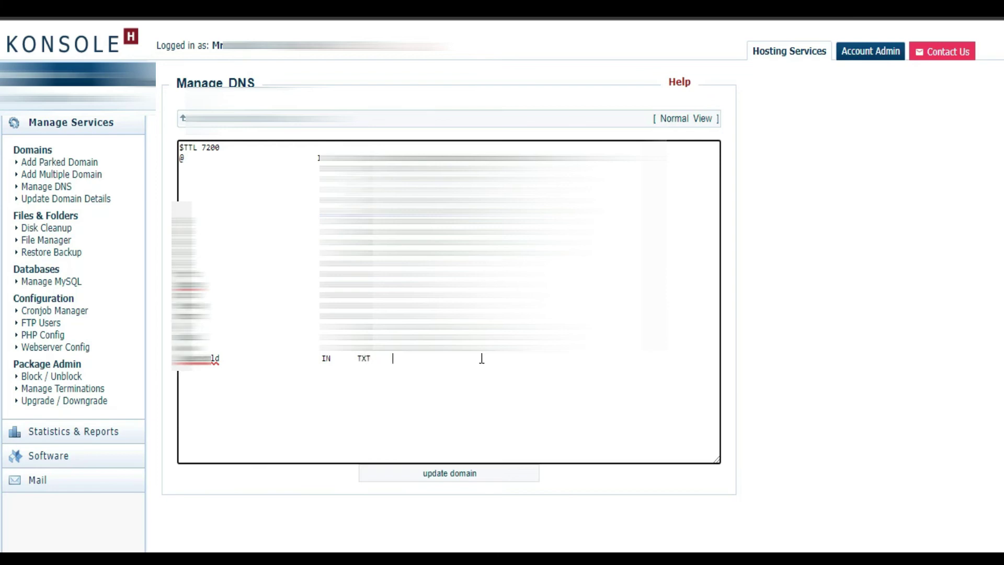
{"action": "key", "text": "ctrl+v"}
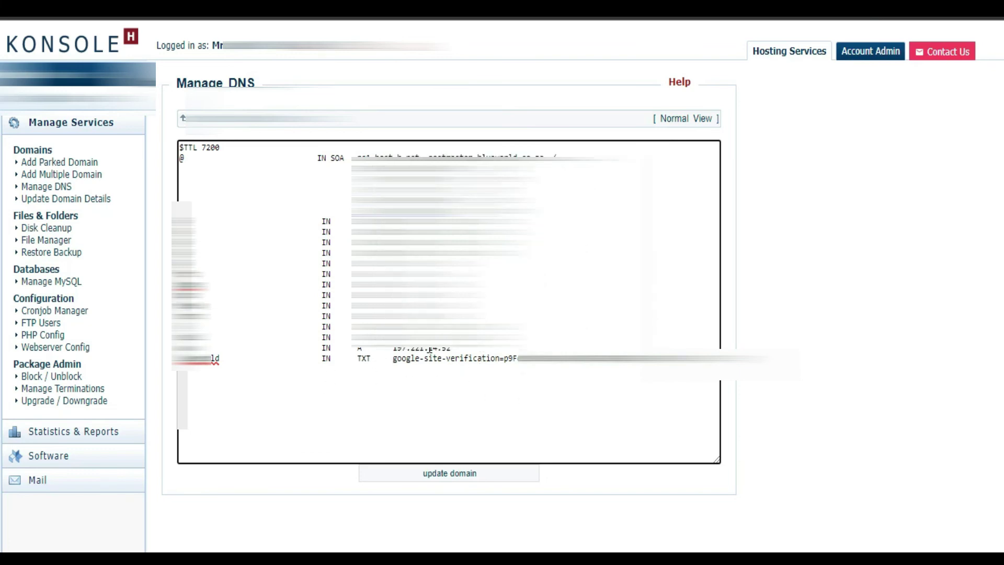
{"action": "left_click", "coordinate": [440, 474]}
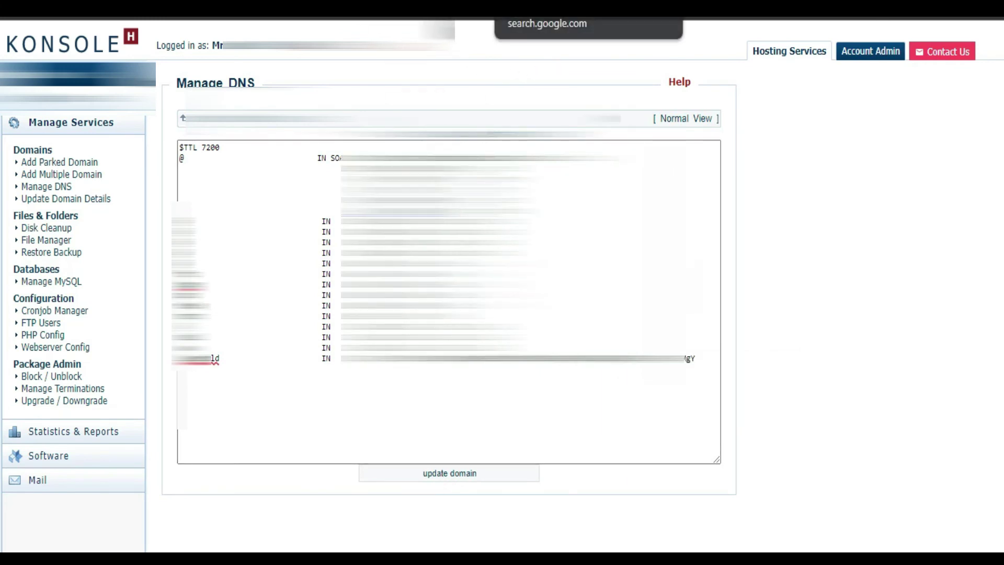
Back in Search Console, run VERIFY on the DNS record; ownership verification fails.
{"action": "left_click", "coordinate": [543, 9]}
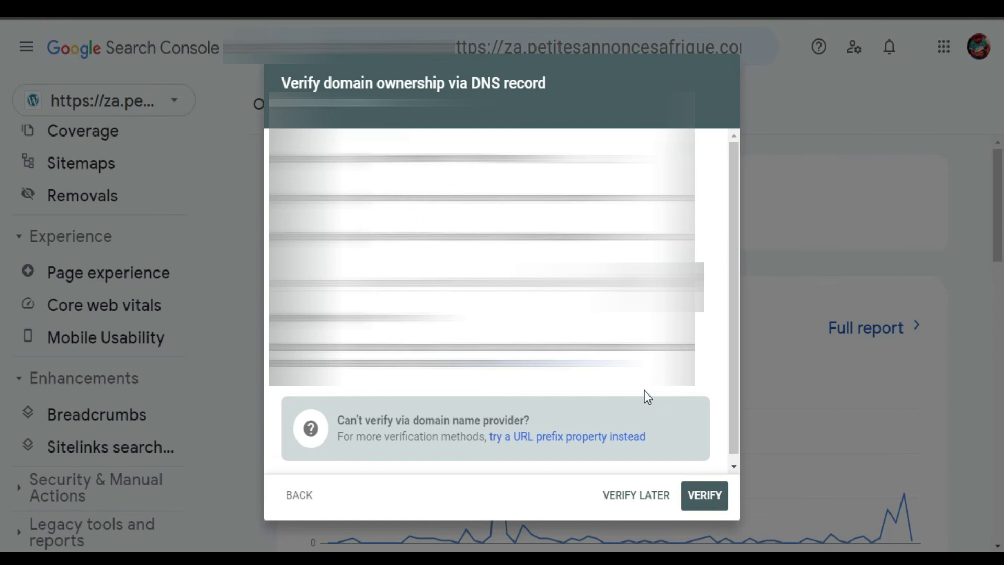
{"action": "left_click", "coordinate": [701, 505]}
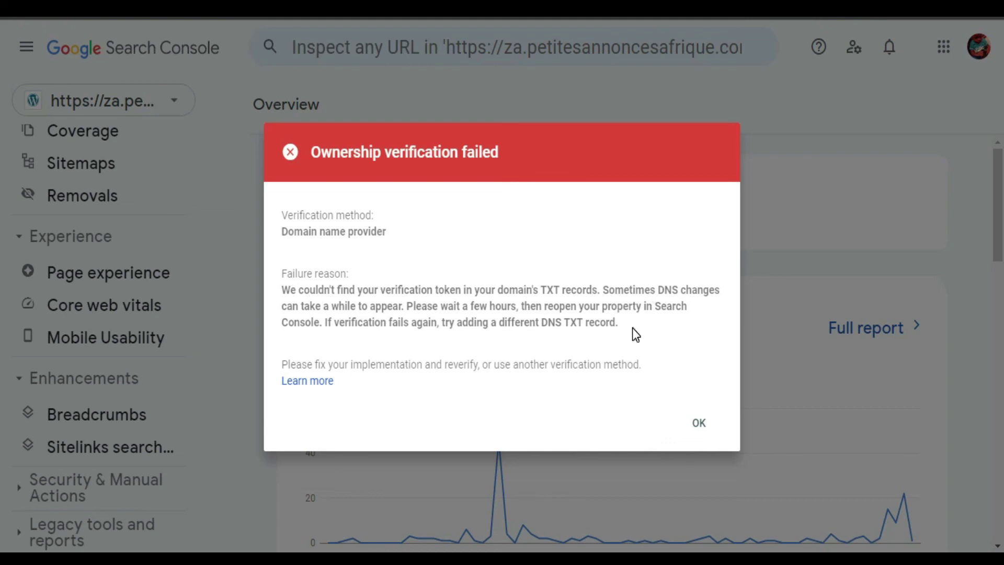
{"action": "left_click_drag", "start_coordinate": [628, 330], "coordinate": [290, 293]}
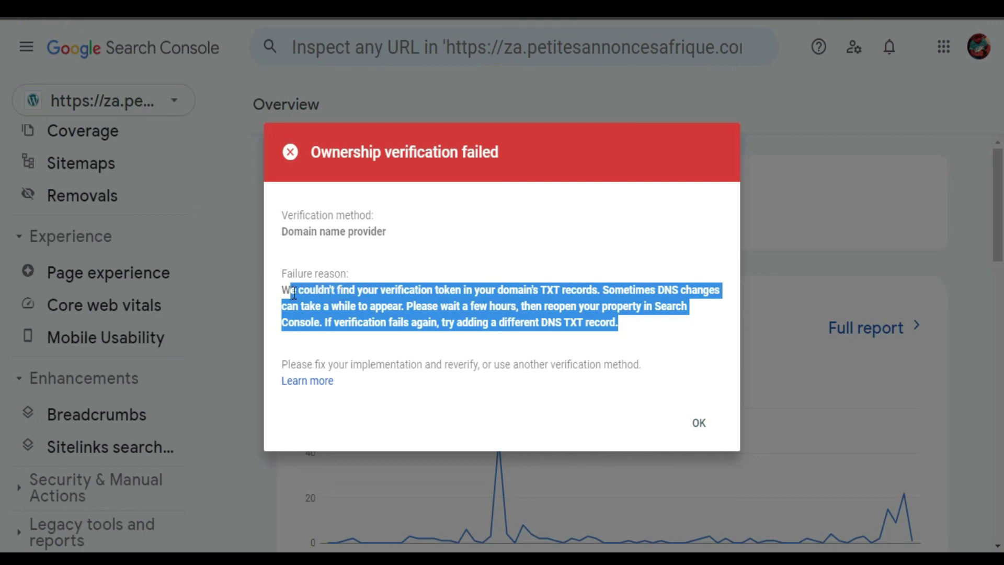
{"action": "left_click", "coordinate": [456, 296]}
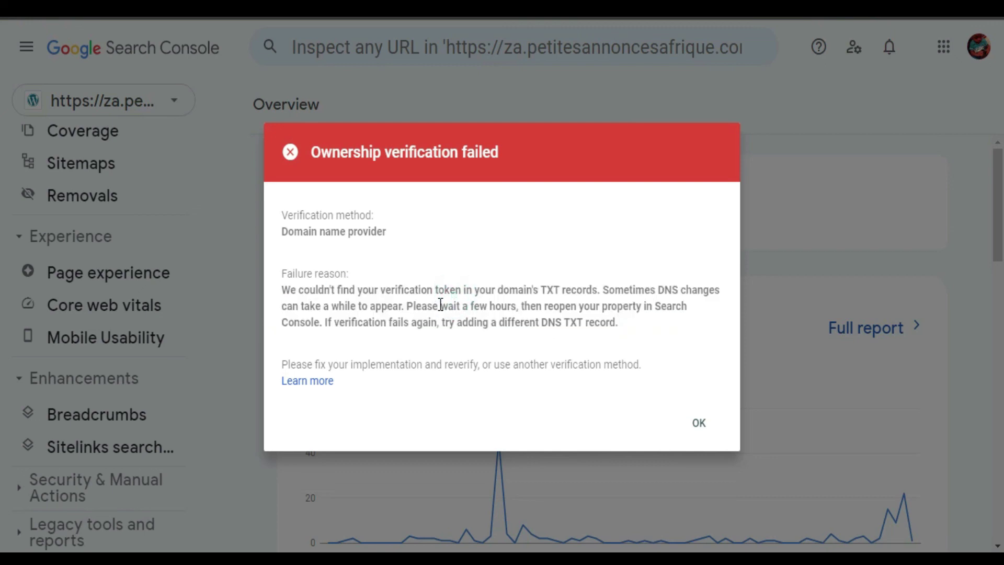